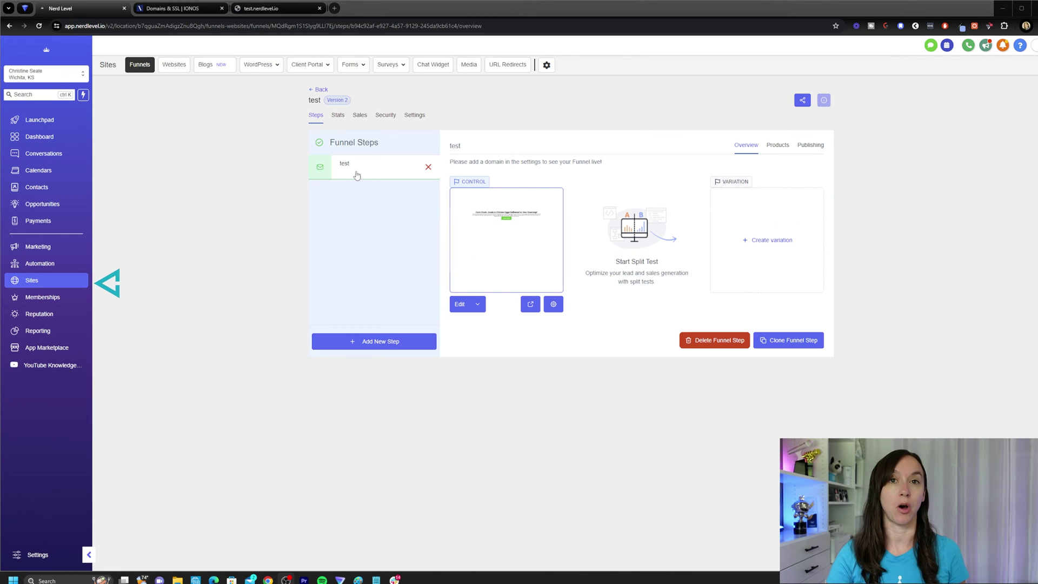
# Open the test funnel's settings and look through the Domain dropdown without picking a domain.
pyautogui.click(415, 115)
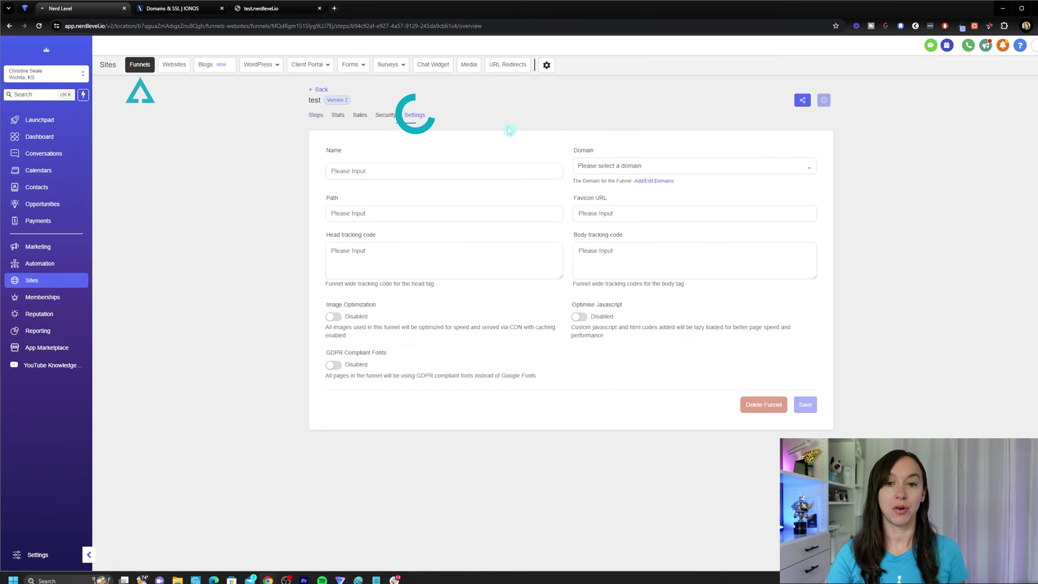
pyautogui.click(698, 164)
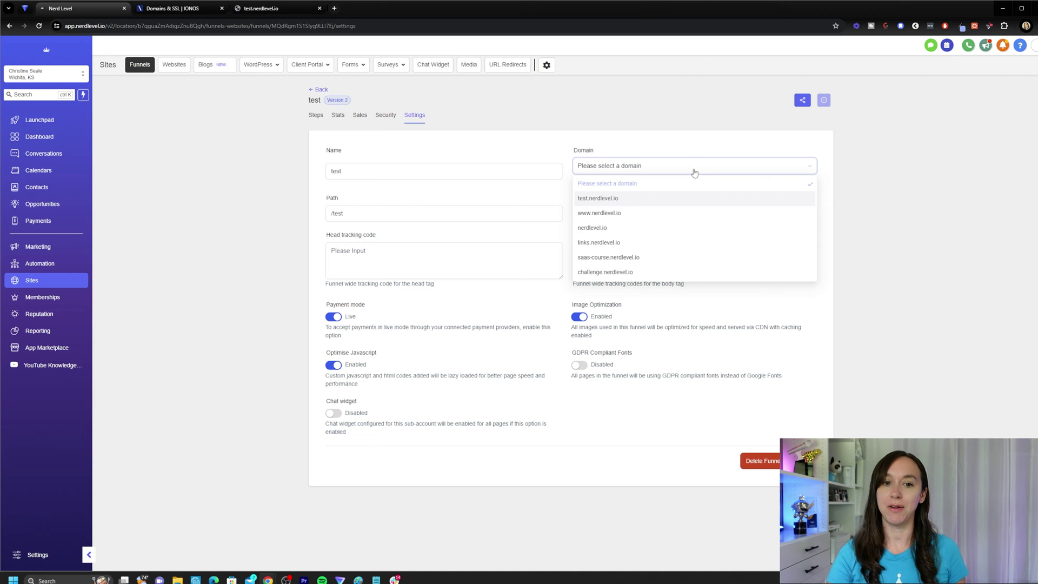
pyautogui.click(693, 171)
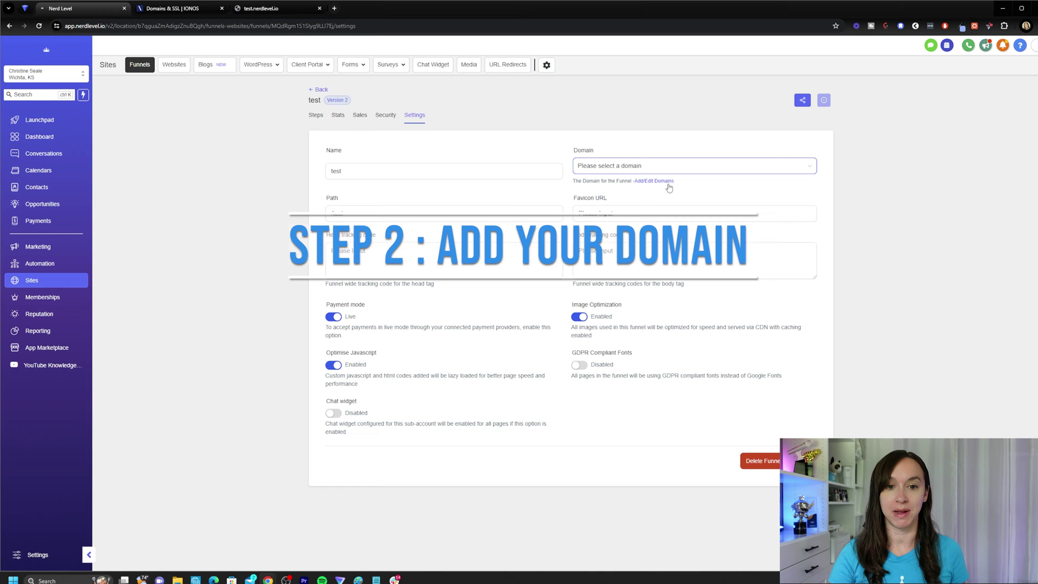
# In domain settings, add a new domain and enter the subdomain 123.nerdlevel.io.
pyautogui.click(661, 182)
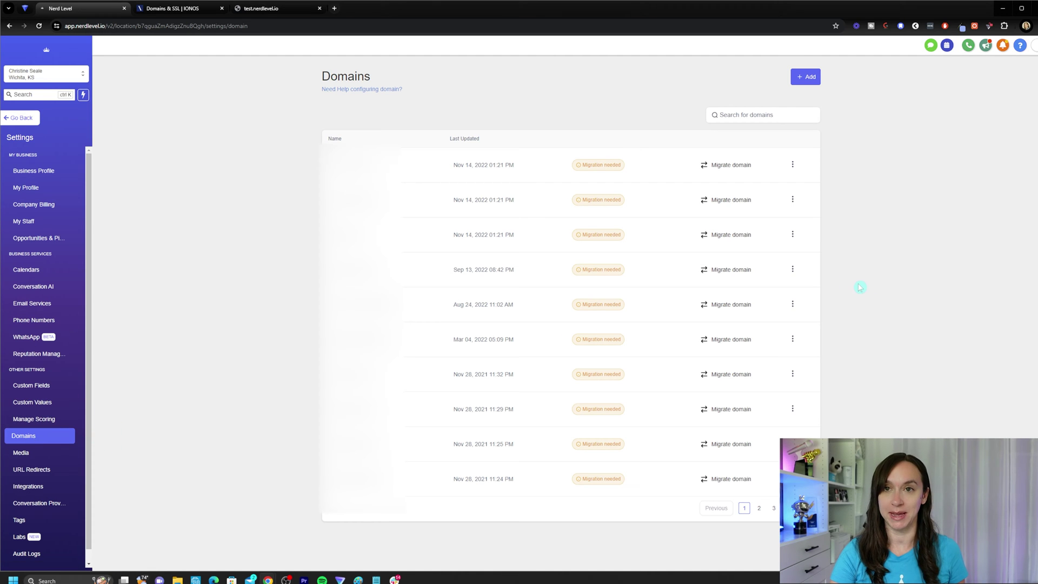
pyautogui.click(806, 77)
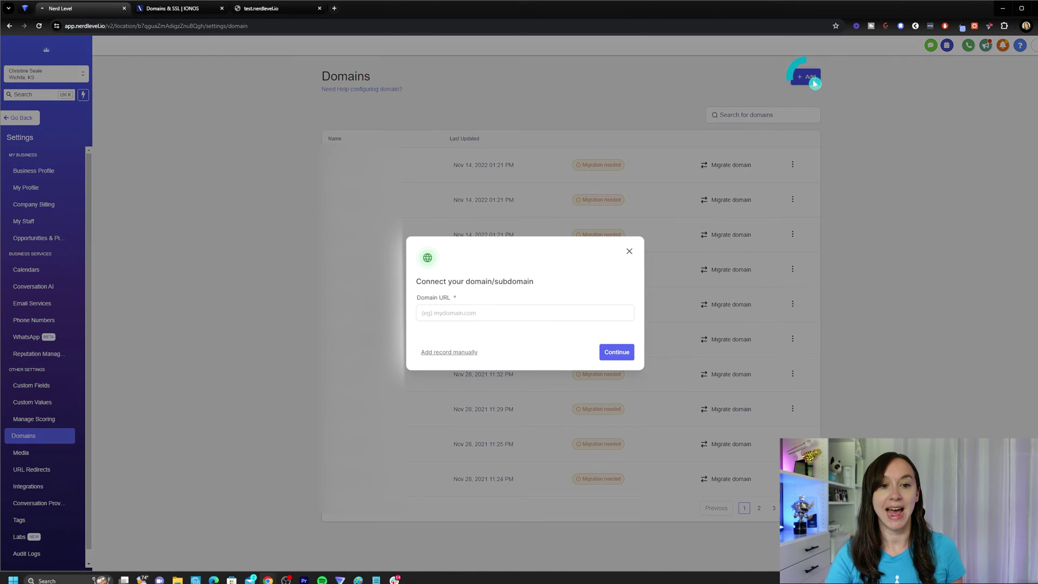
pyautogui.click(487, 314)
pyautogui.write('123.nerdlevel.iop')
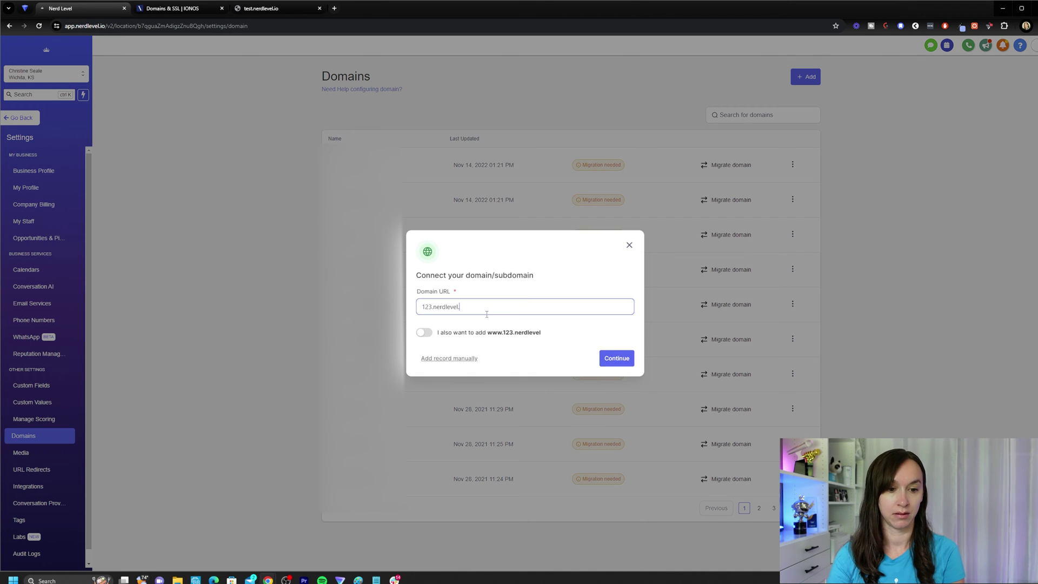
pyautogui.press('BackSpace')
pyautogui.press('BackSpace')
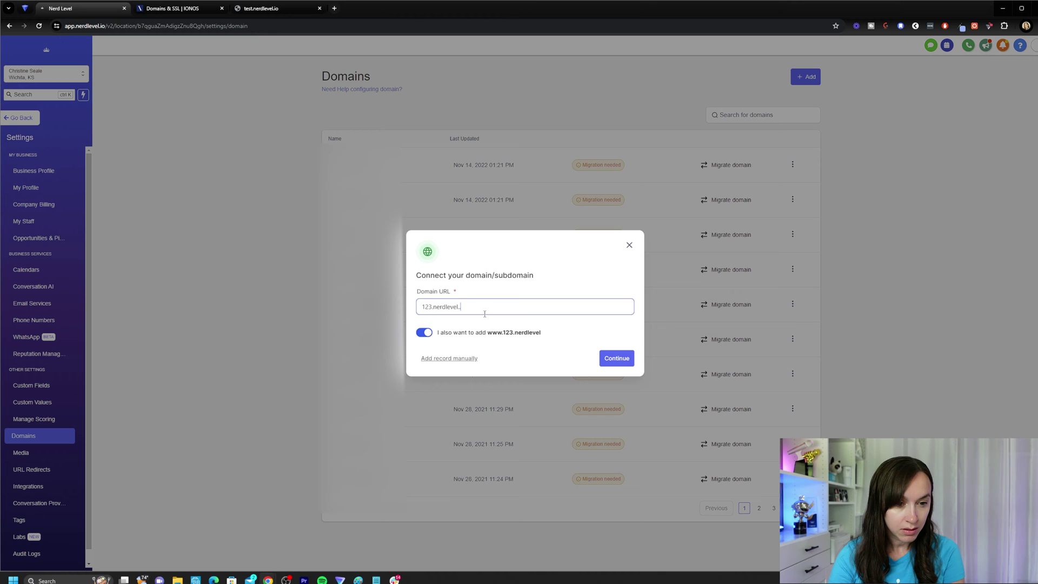
# Submit 123.nerdlevel.io so IONOS is detected, and inspect the CNAME host and value.
pyautogui.click(616, 353)
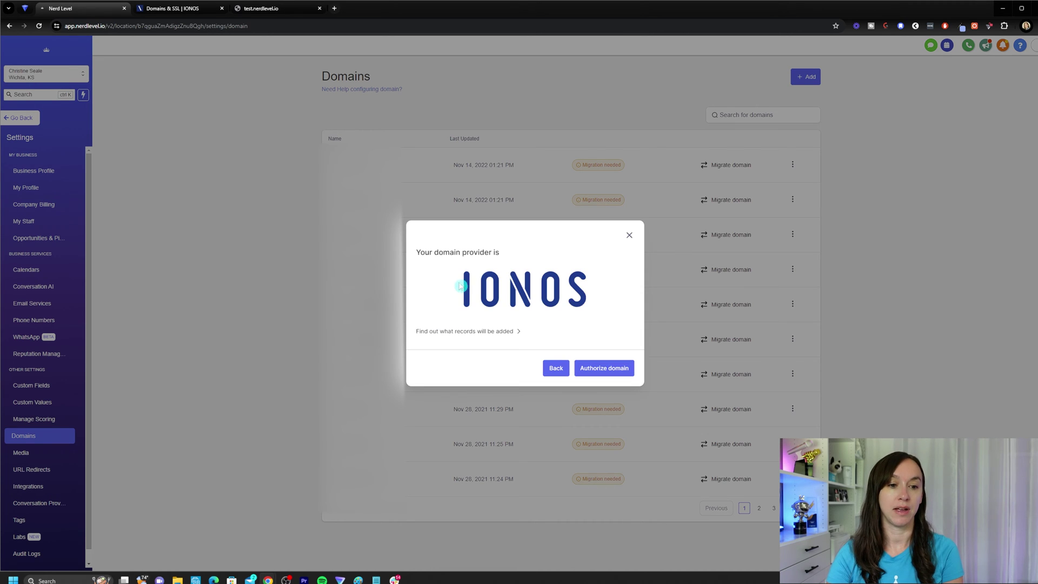
pyautogui.click(487, 332)
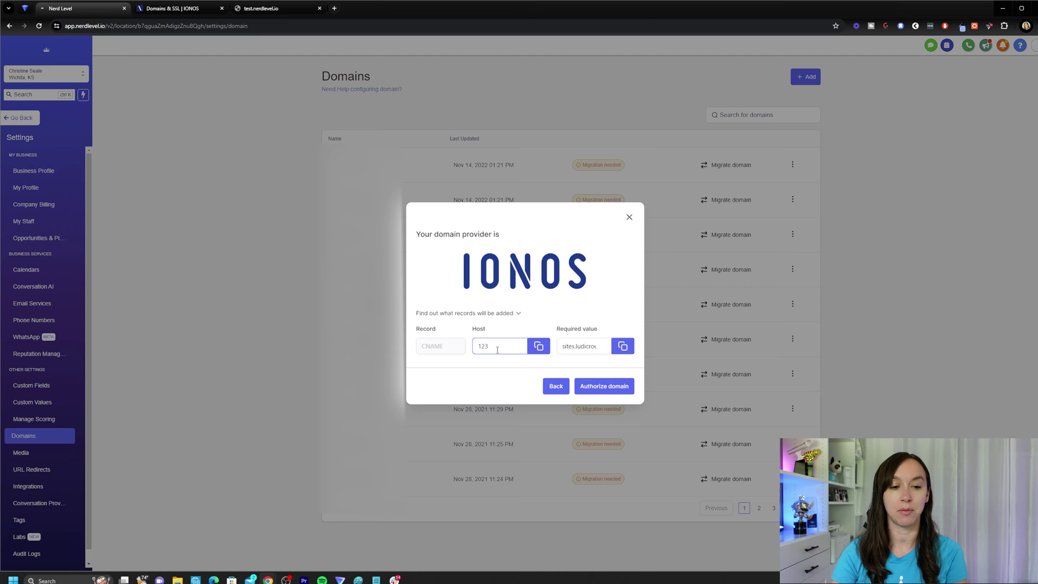
pyautogui.click(623, 346)
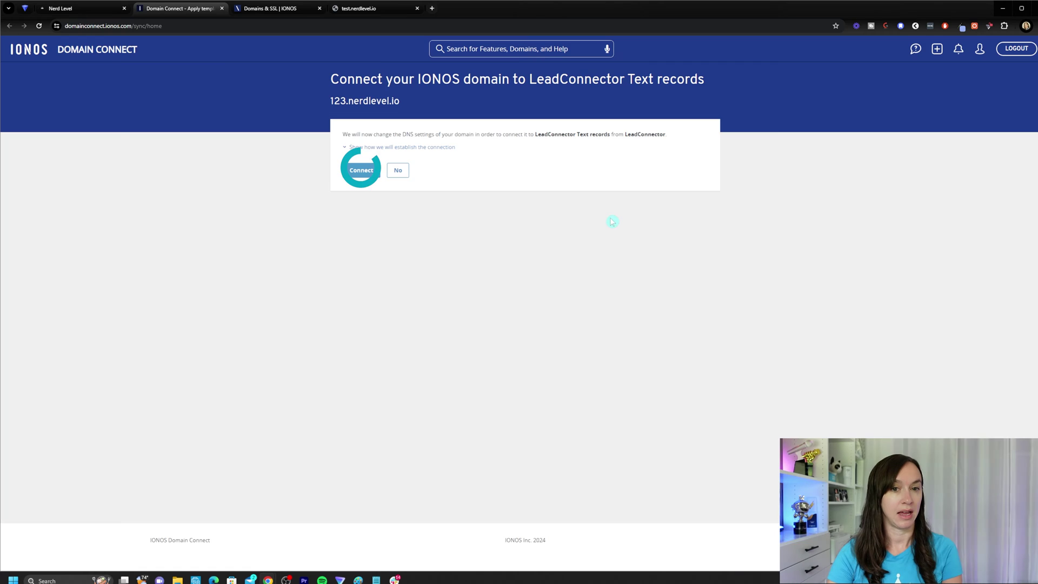
# Approve the IONOS DNS change connecting 123.nerdlevel.io to LeadConnector.
pyautogui.click(361, 171)
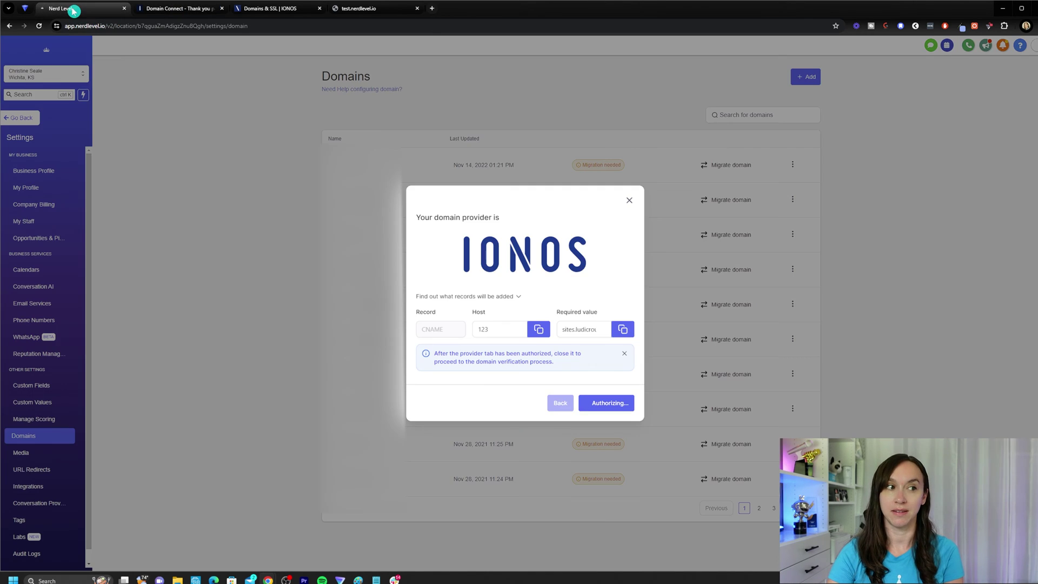
# Return to GoHighLevel and wait until 123.nerdlevel.io is confirmed as added.
pyautogui.click(84, 8)
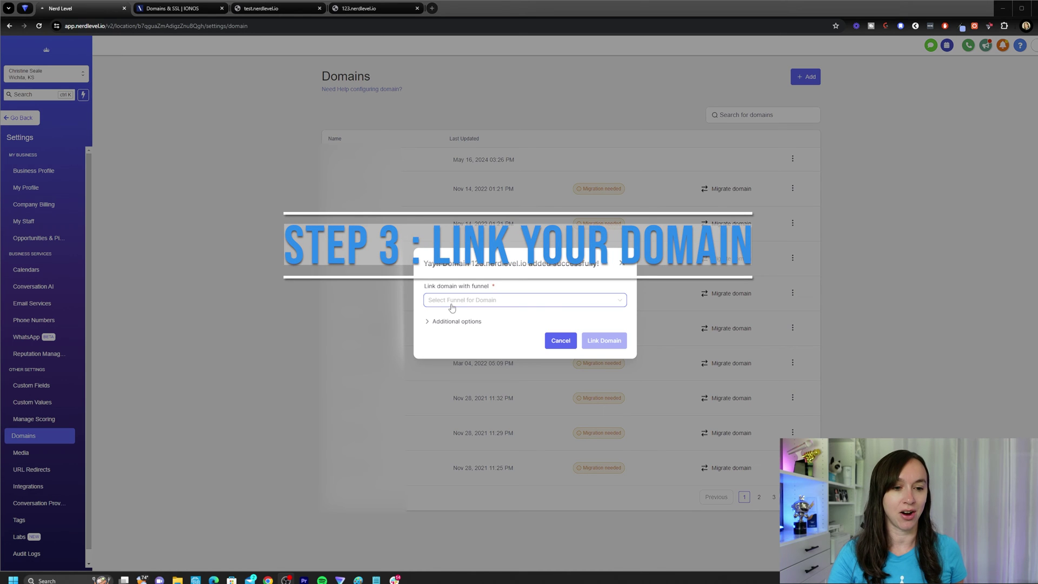
# Link 123.nerdlevel.io to the test funnel with test as the default step, leaving the 404 page unset.
pyautogui.click(458, 304)
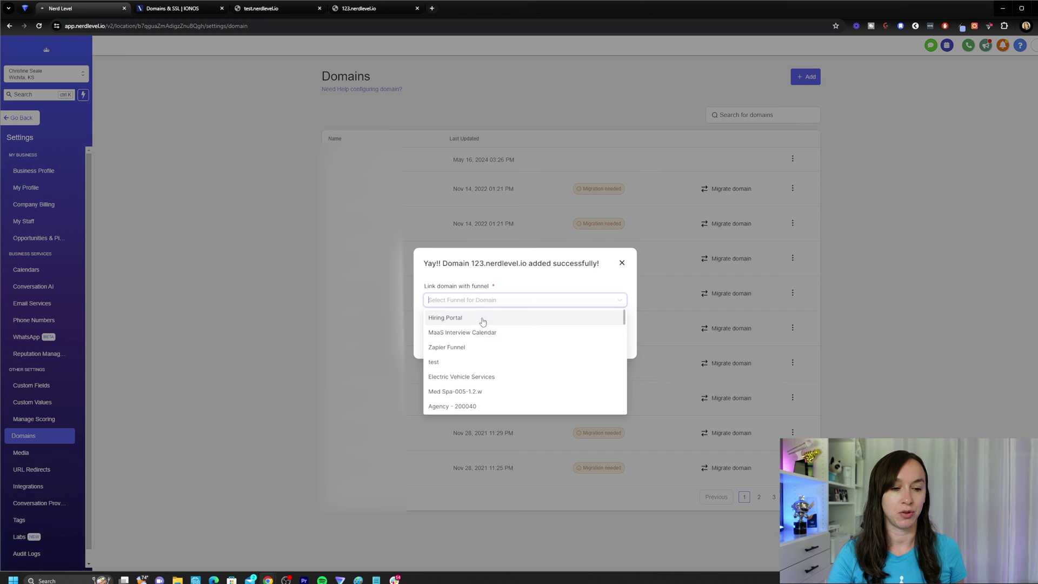
pyautogui.click(491, 363)
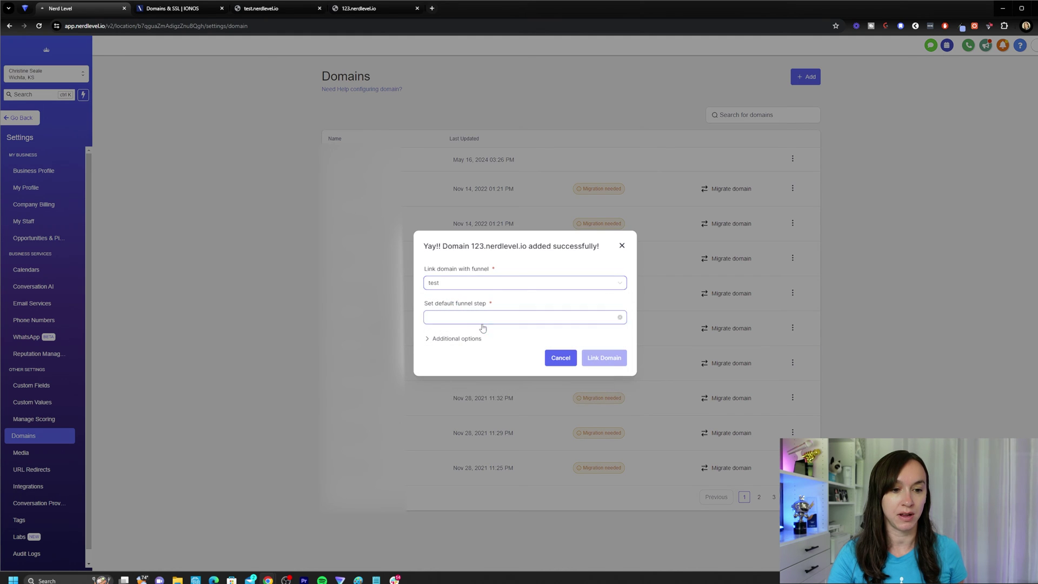
pyautogui.click(503, 325)
pyautogui.click(488, 335)
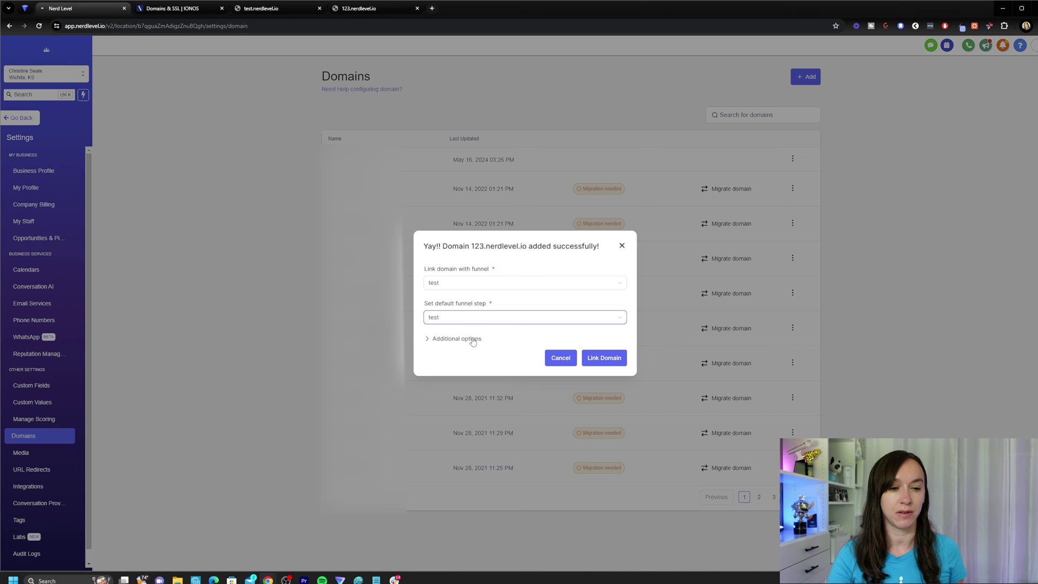
pyautogui.click(473, 340)
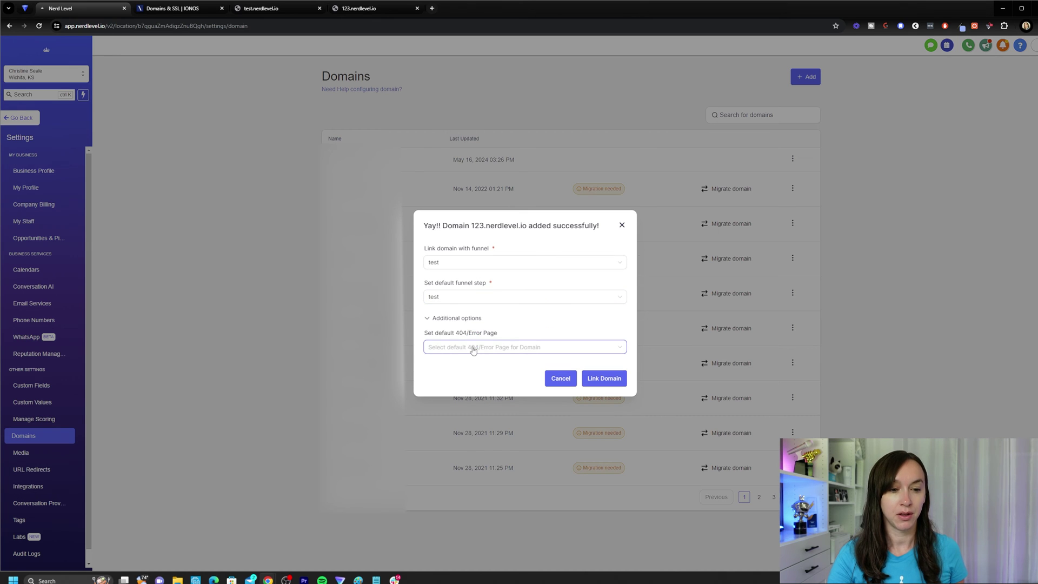
pyautogui.click(473, 350)
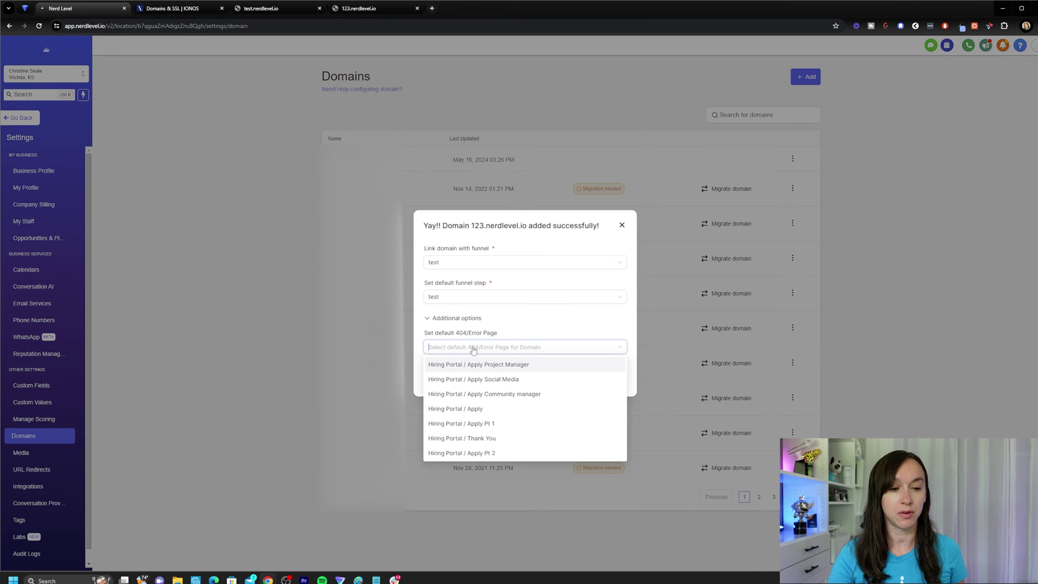
pyautogui.click(505, 336)
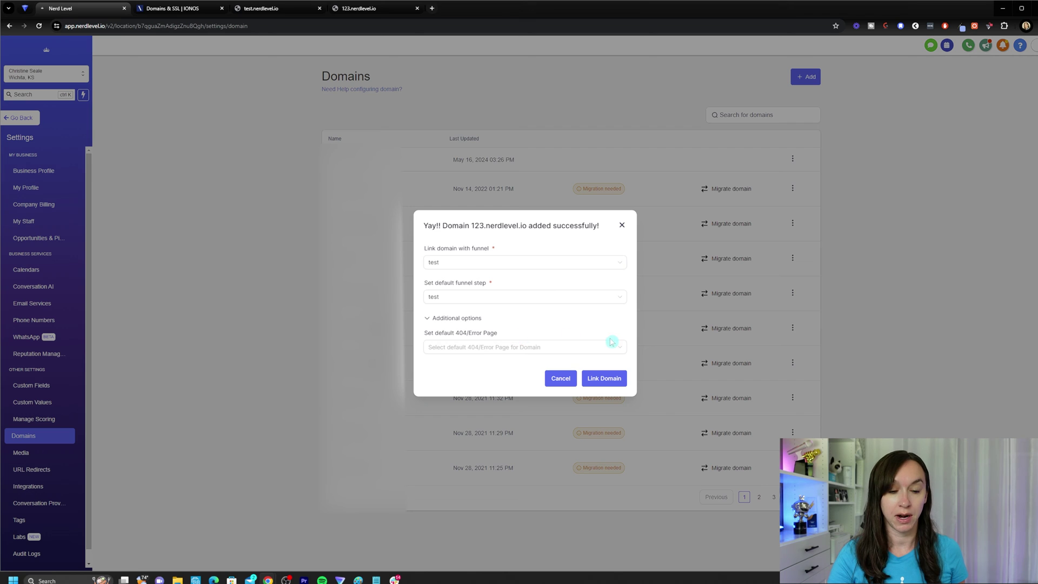
pyautogui.click(601, 379)
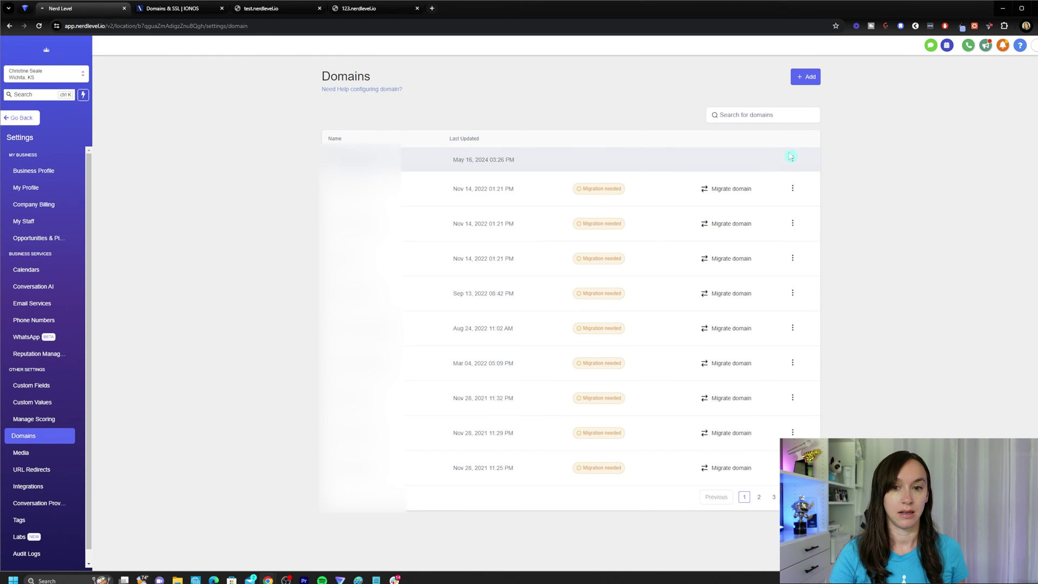
# Check in Edit Domain that the default page is test / test, then close it.
pyautogui.click(793, 159)
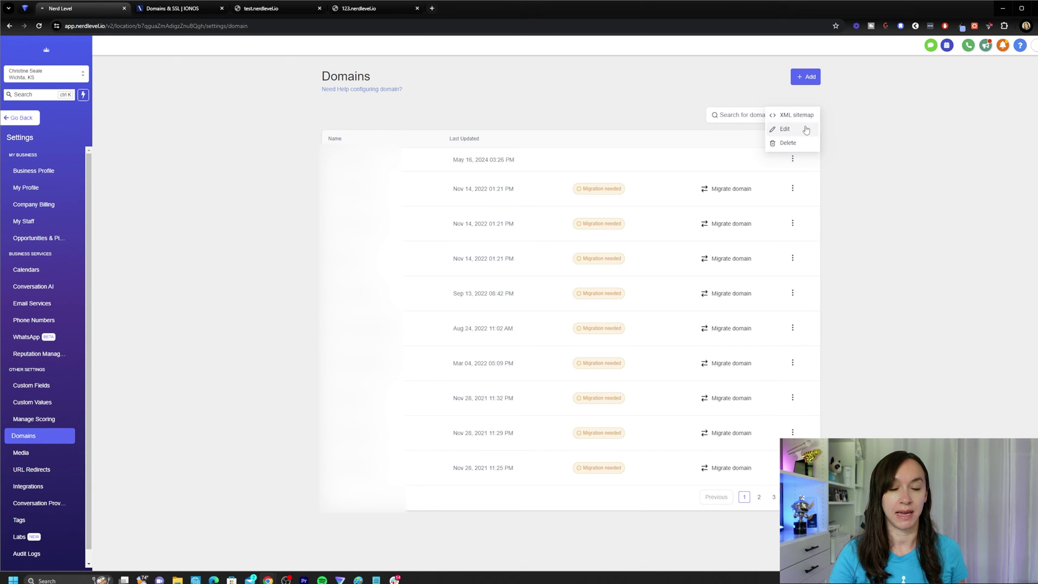
pyautogui.click(806, 130)
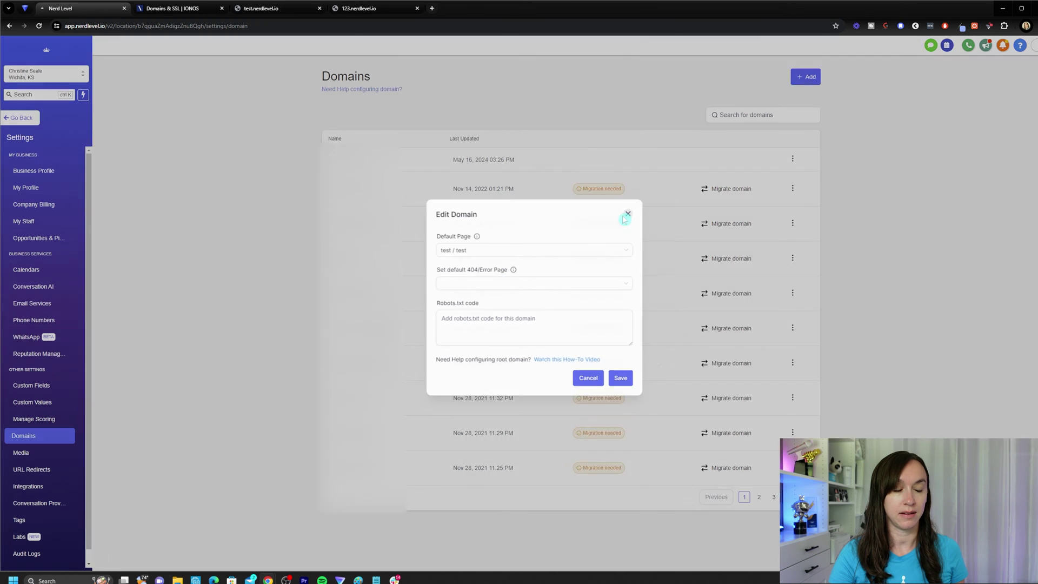
pyautogui.click(622, 217)
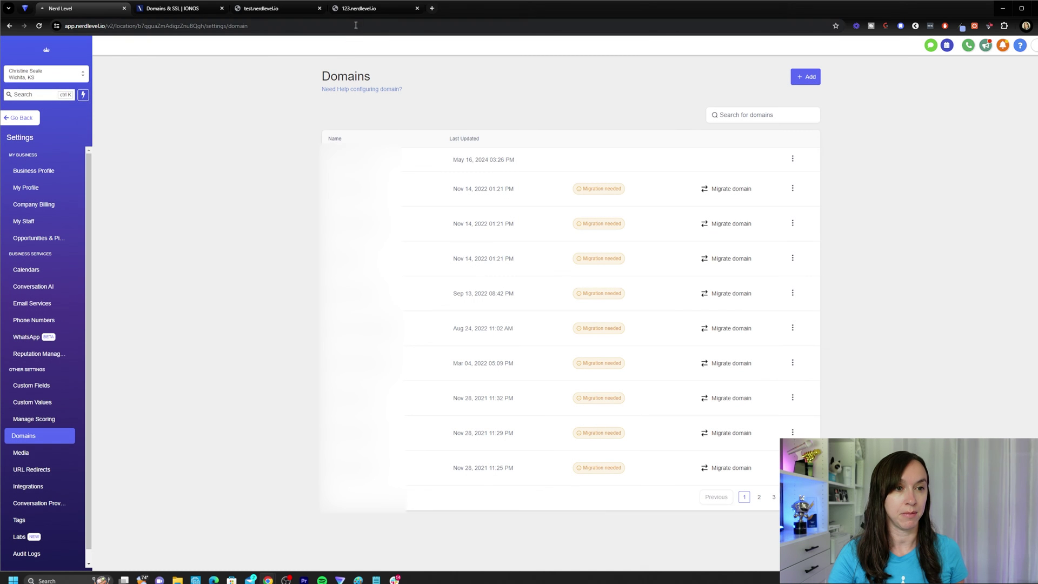
# Reload 123.nerdlevel.io and change the address from https to http until the Thanks! page loads.
pyautogui.click(371, 12)
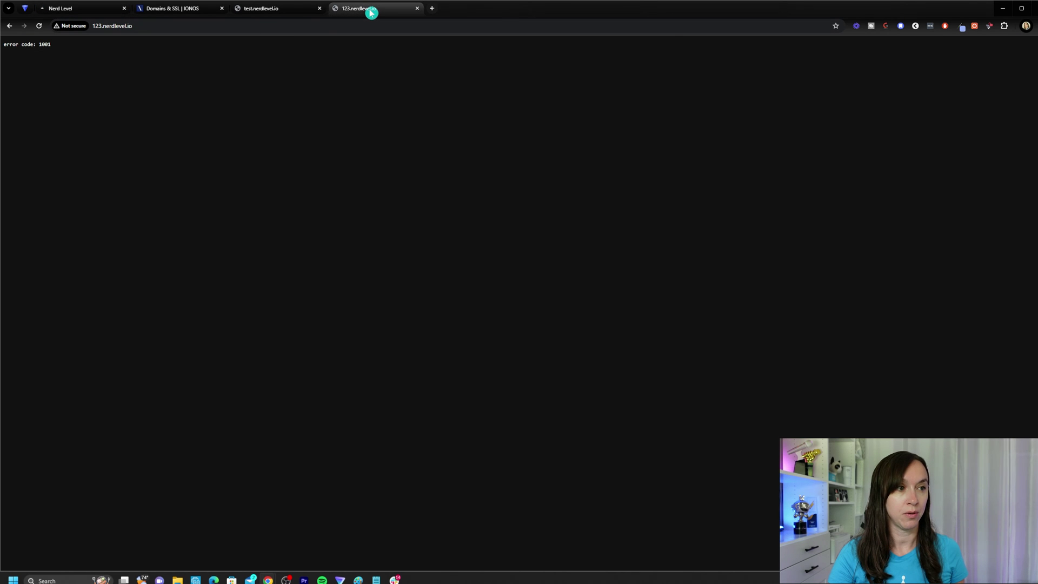
pyautogui.click(39, 26)
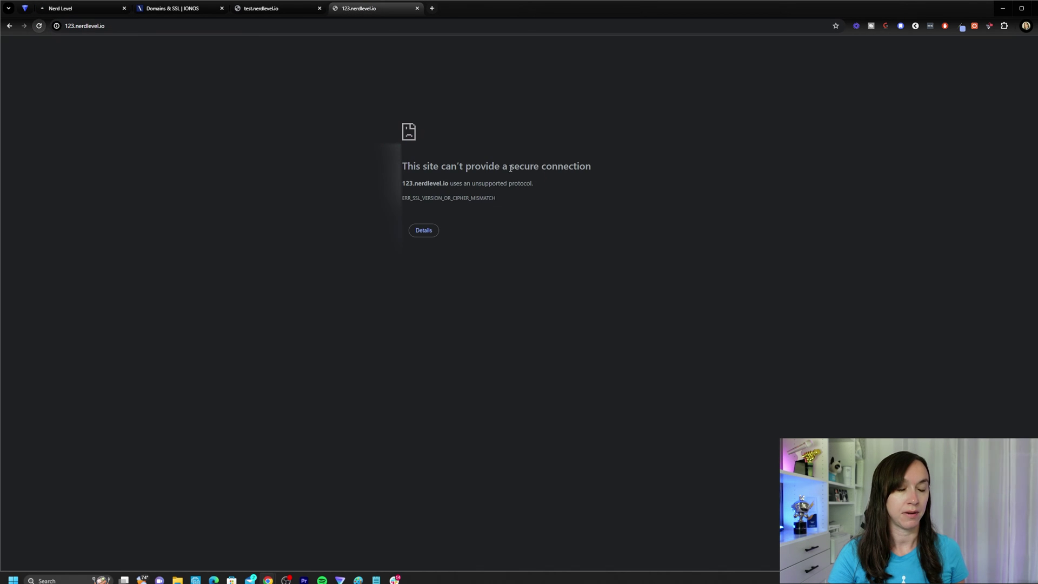
pyautogui.click(39, 25)
pyautogui.click(76, 27)
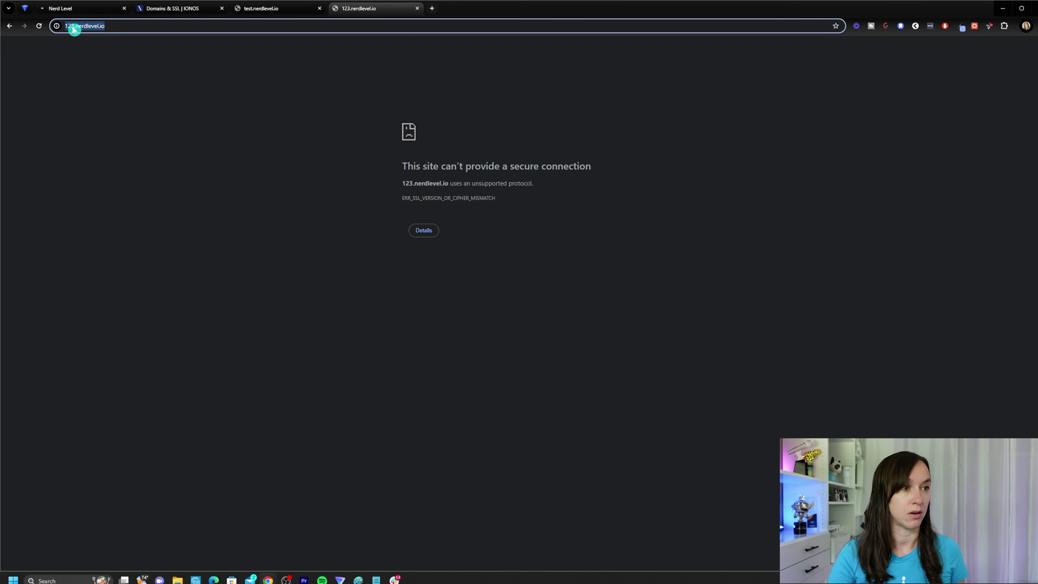
pyautogui.click(80, 28)
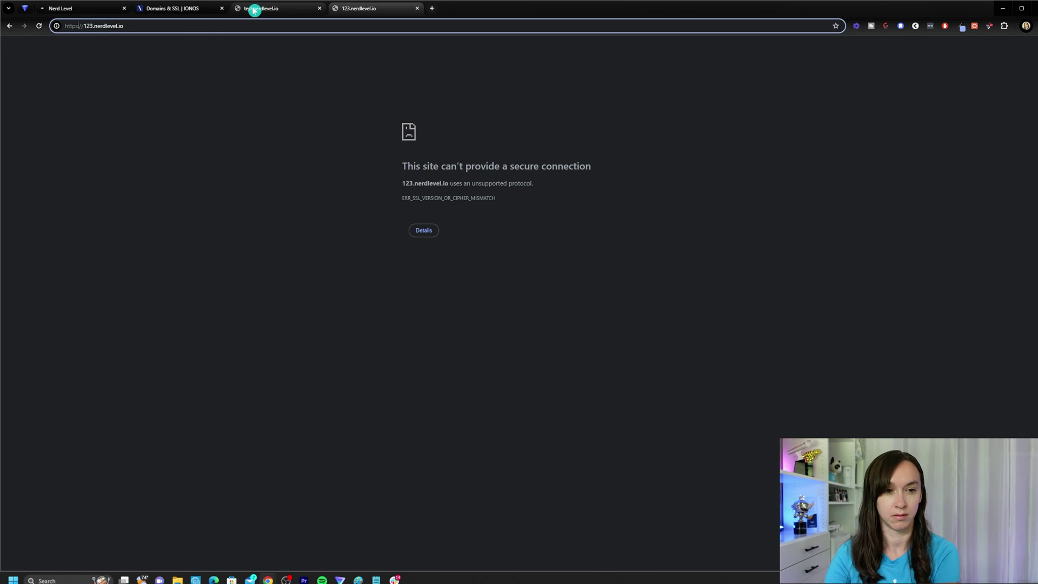
pyautogui.press('BackSpace')
pyautogui.press('Return')
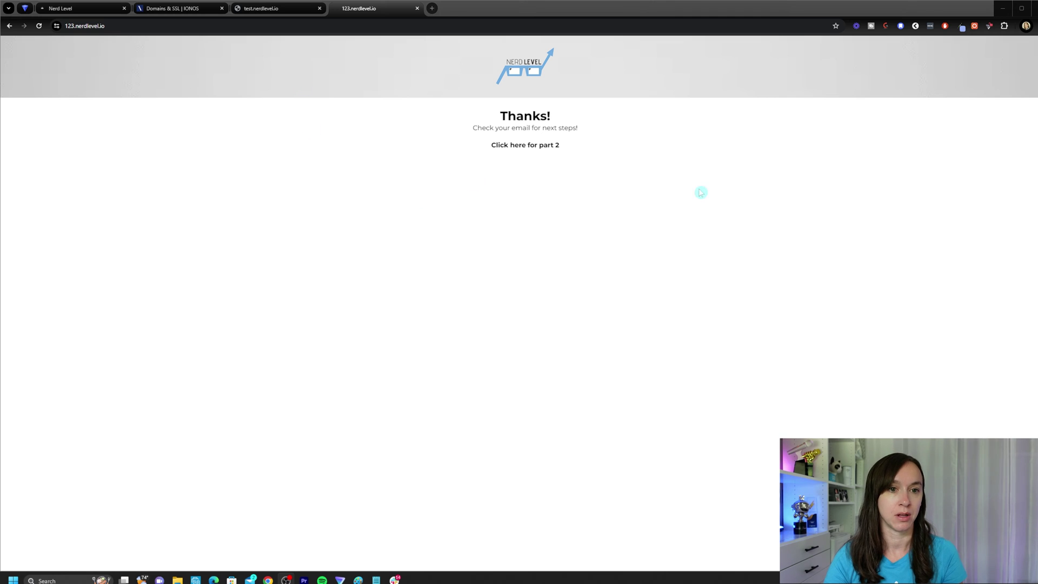
# Check the IONOS tab, then go back to the test funnel's settings showing 123.nerdlevel.io.
pyautogui.click(95, 9)
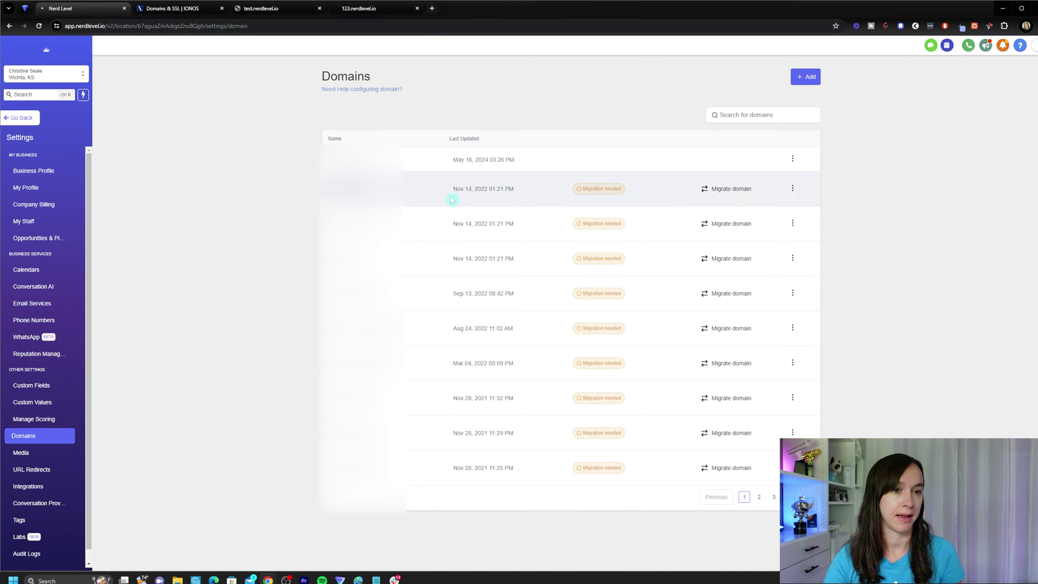
pyautogui.click(176, 10)
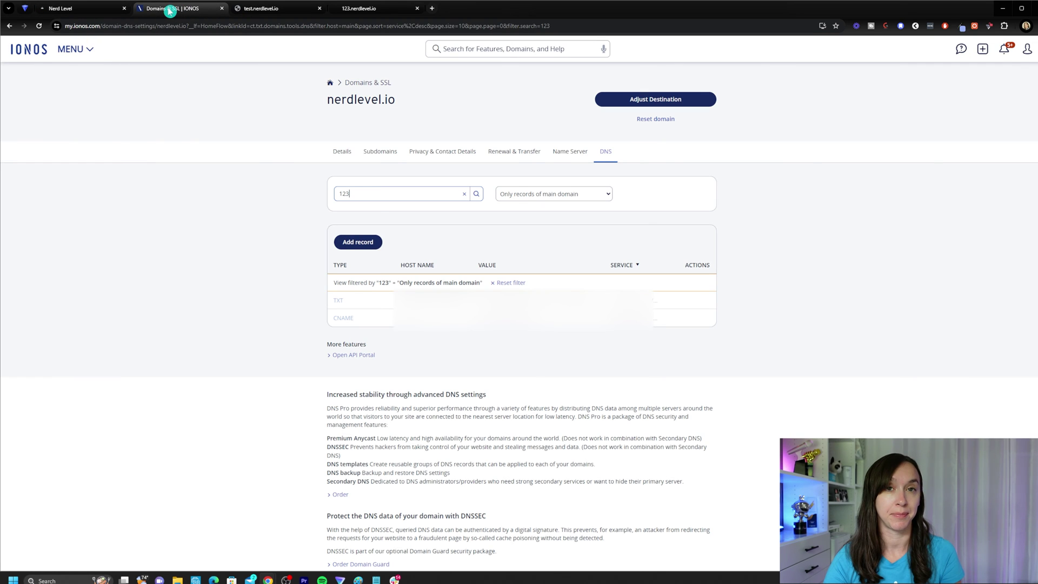
pyautogui.click(75, 8)
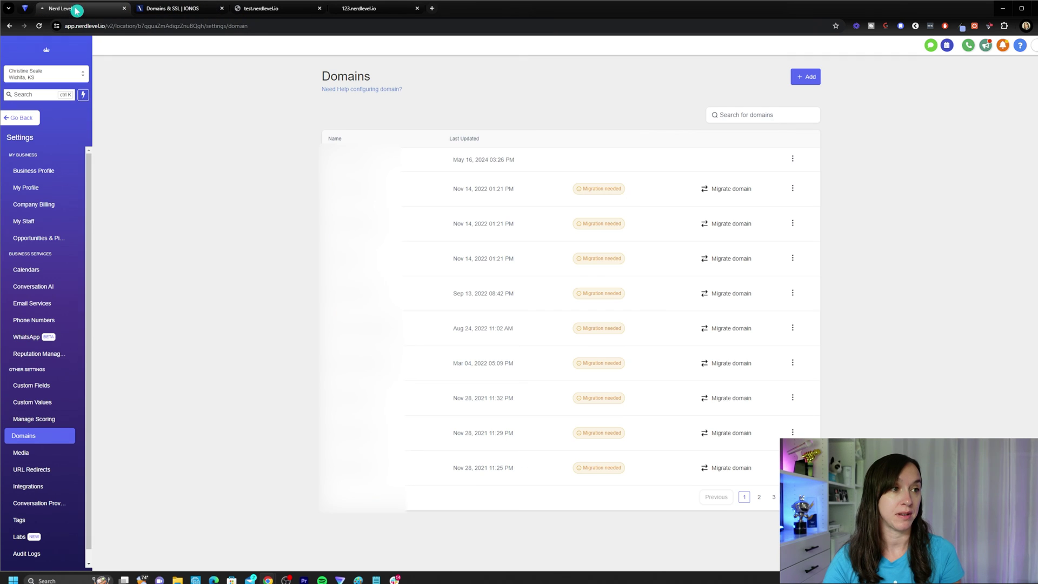
pyautogui.click(16, 120)
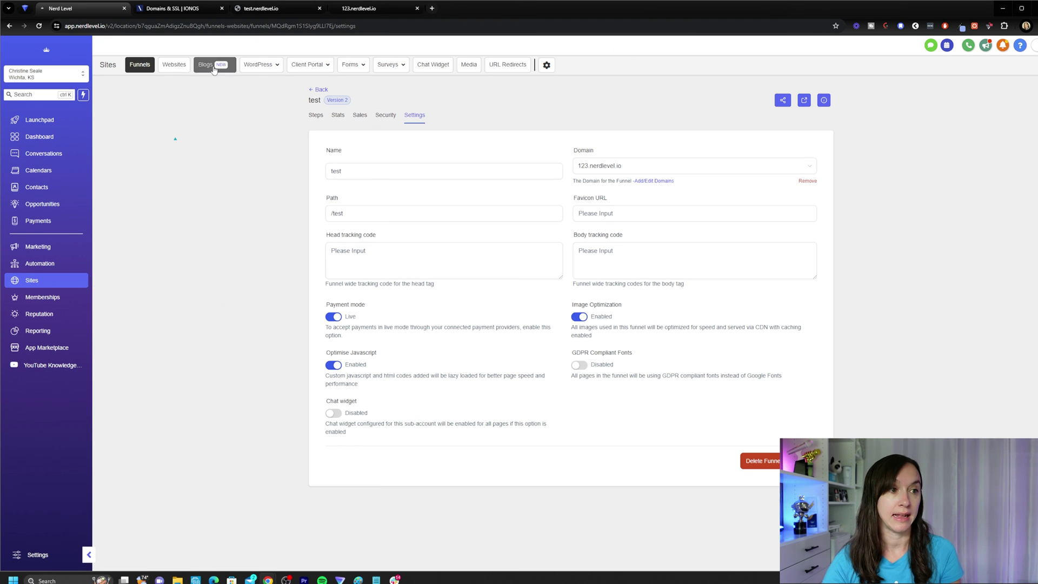
# Open the Physio website's settings and view its domain options, including 123.nerdlevel.io, choosing none.
pyautogui.click(174, 65)
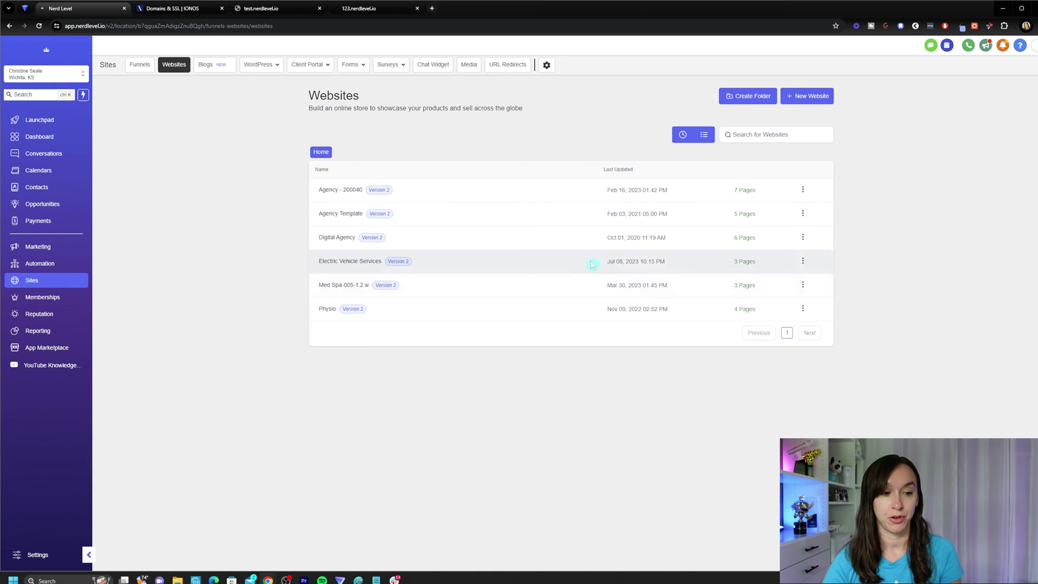
pyautogui.click(327, 309)
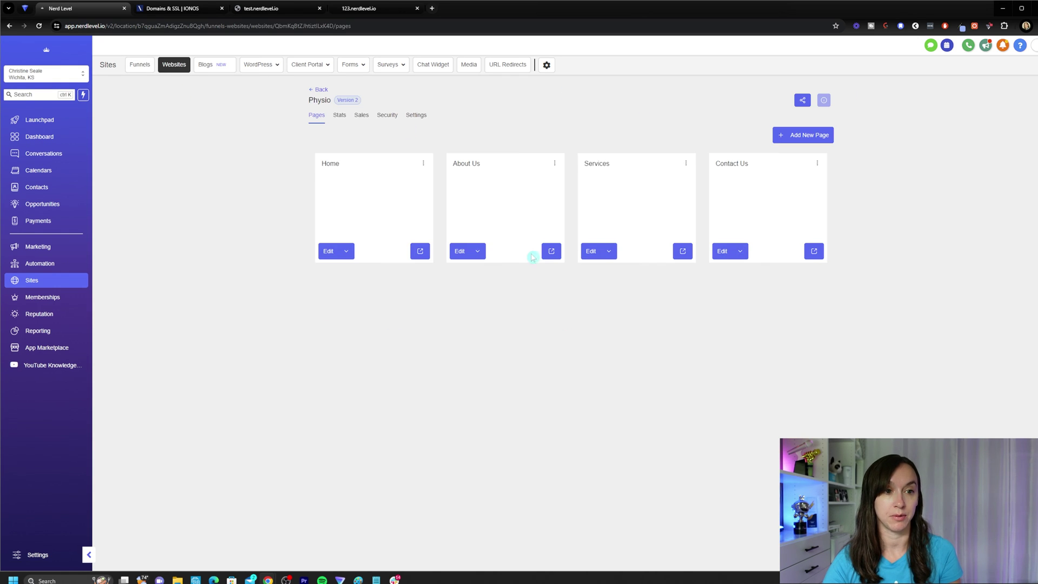
pyautogui.click(415, 115)
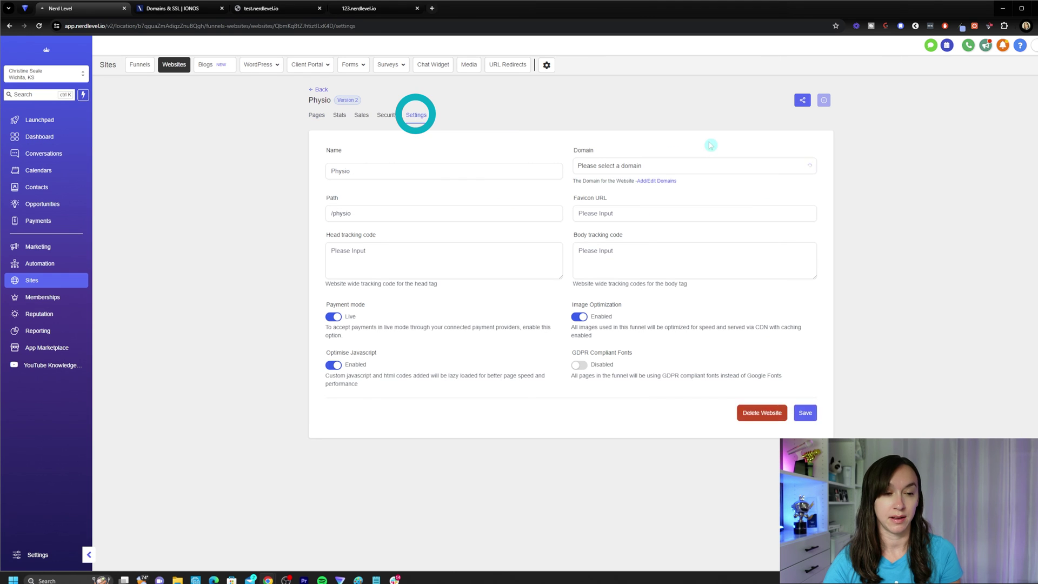
pyautogui.click(660, 167)
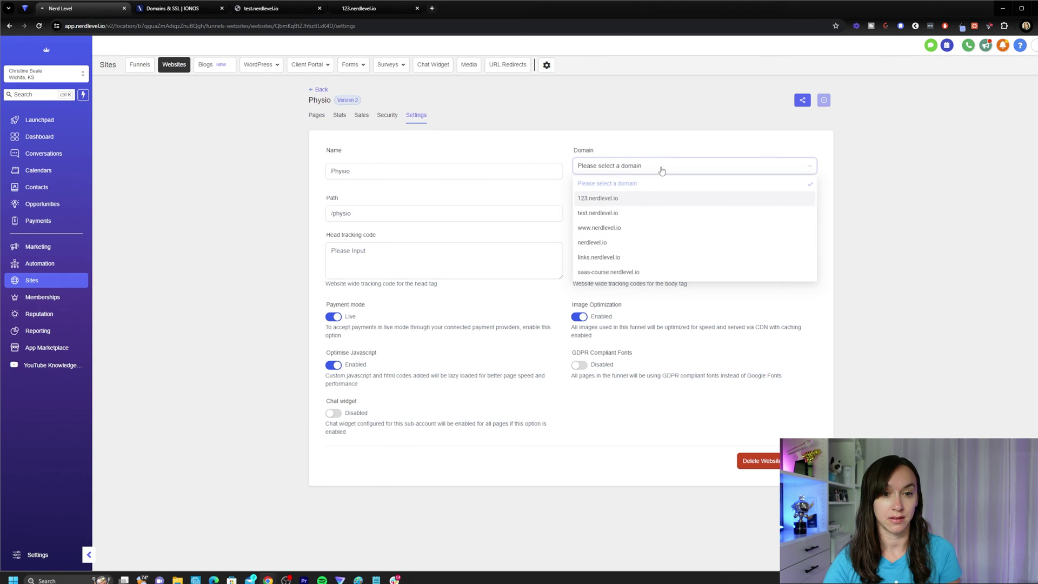
pyautogui.click(696, 146)
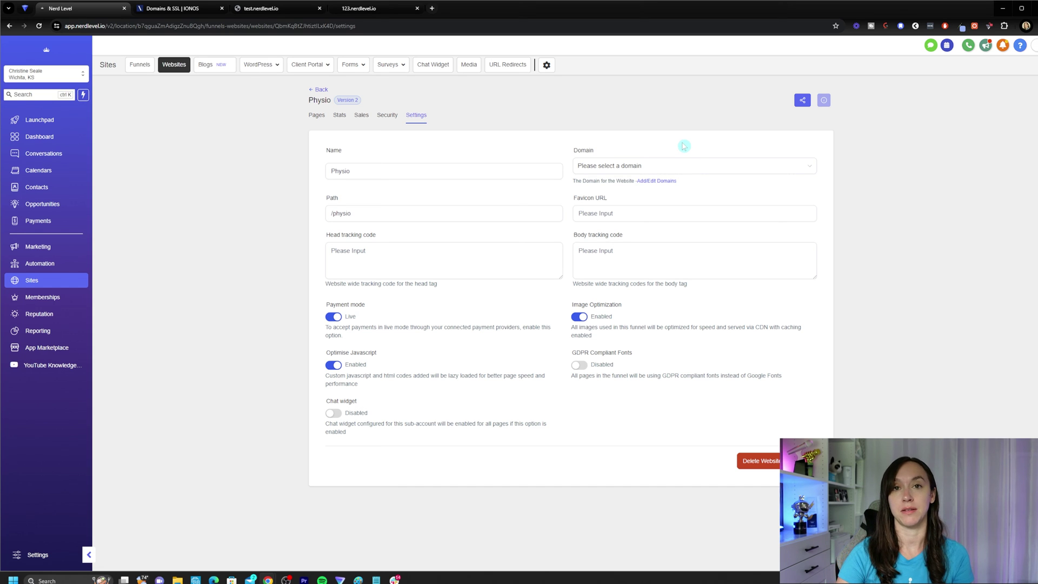
pyautogui.click(658, 182)
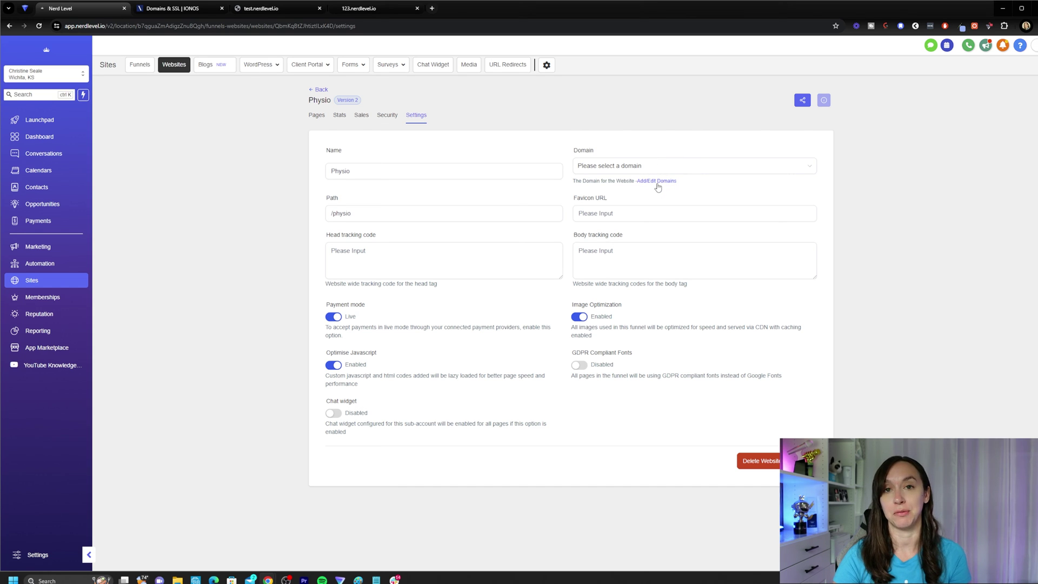